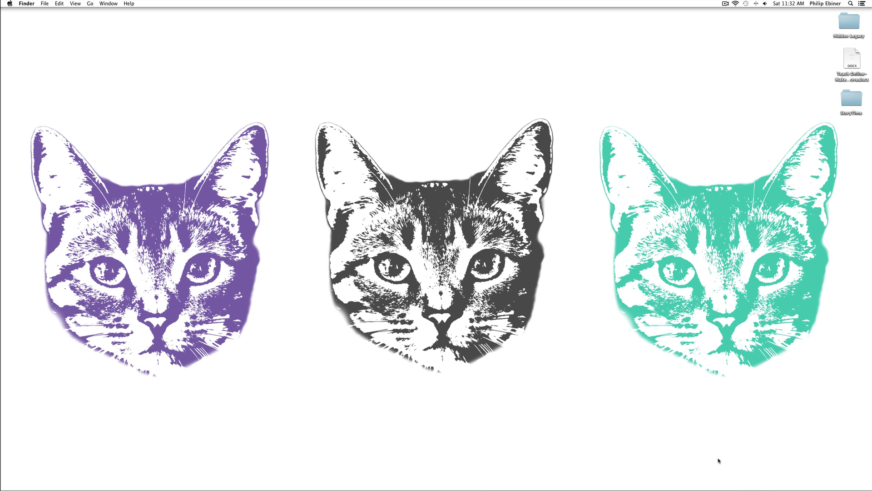
Step: Start a new project from the Welcome screen, keeping the default save location, and select the name field
key(super+Tab)
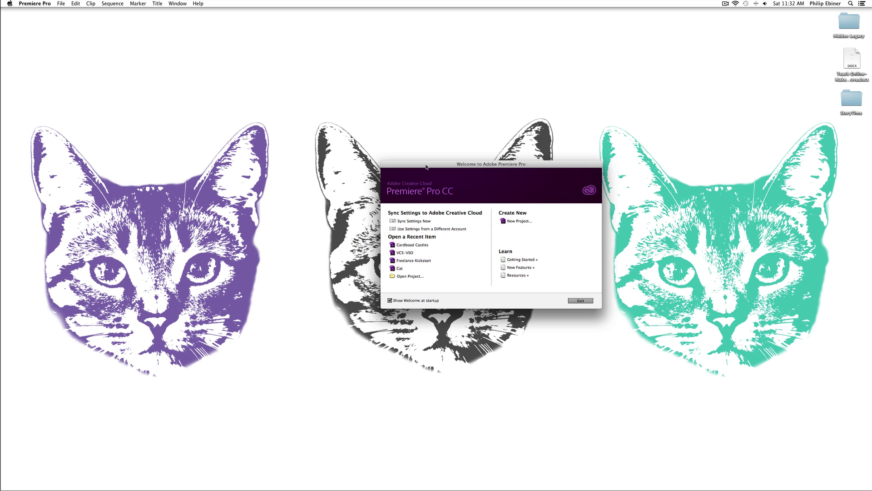
drag(425, 164, 360, 153)
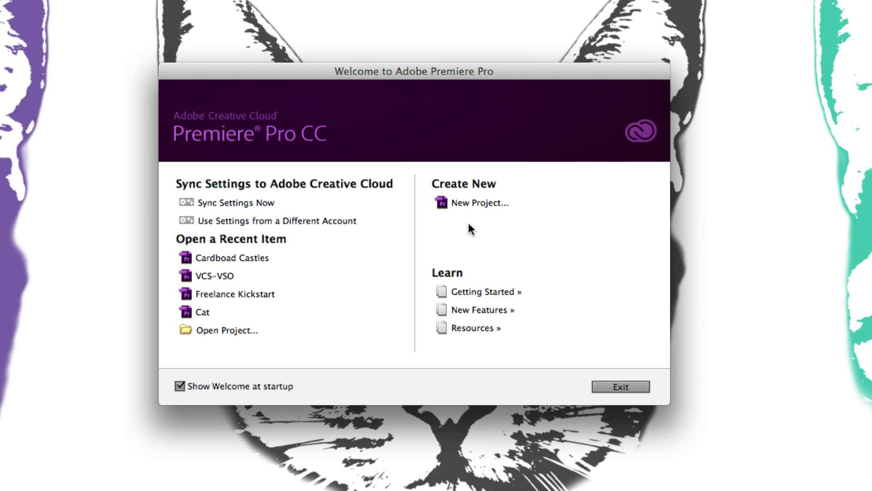
click(472, 204)
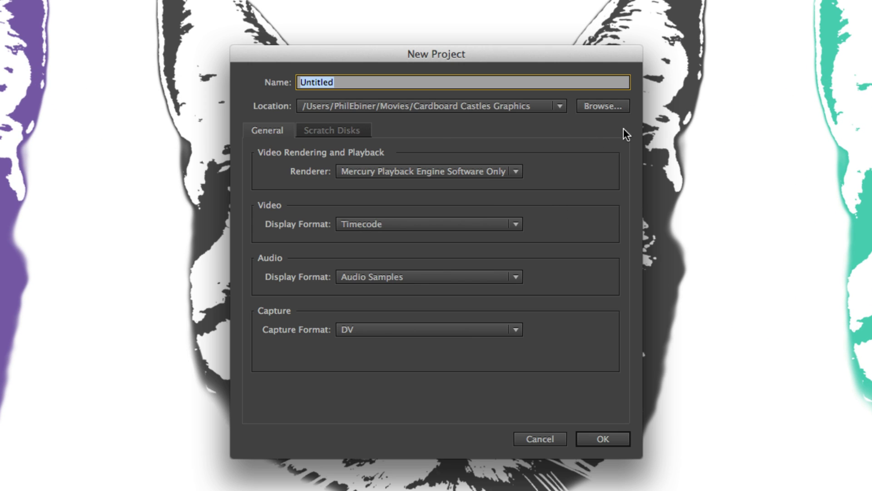
click(622, 111)
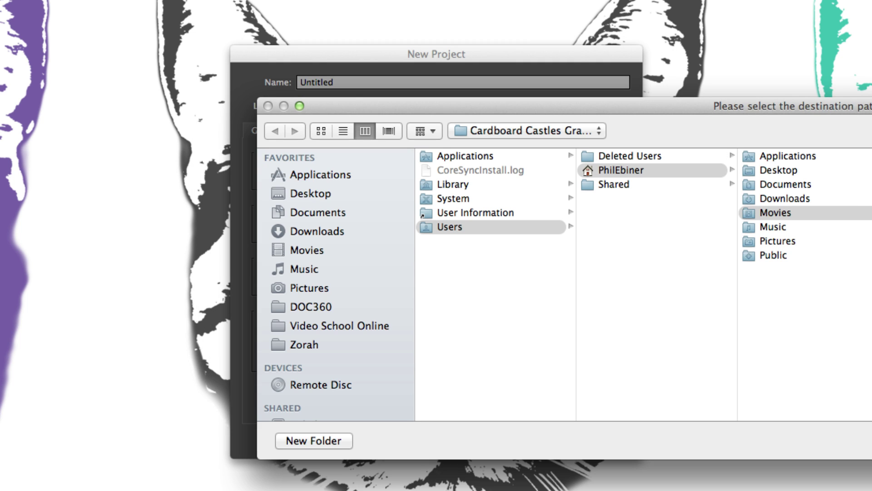
key(Escape)
click(347, 83)
Step: Create the 'test' project and drag Cardboard_castles_v1_NOELEMENTS.mp4 from Finder into its Project panel
text(test)
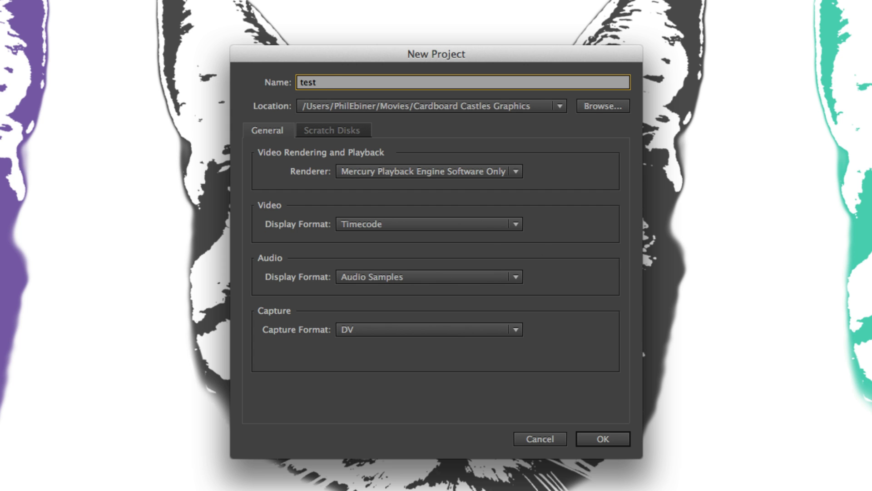
key(Return)
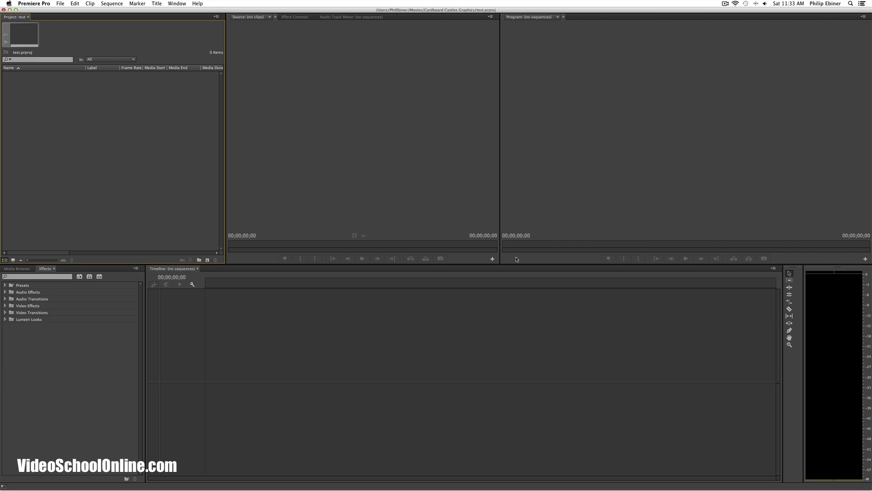
key(super+Tab)
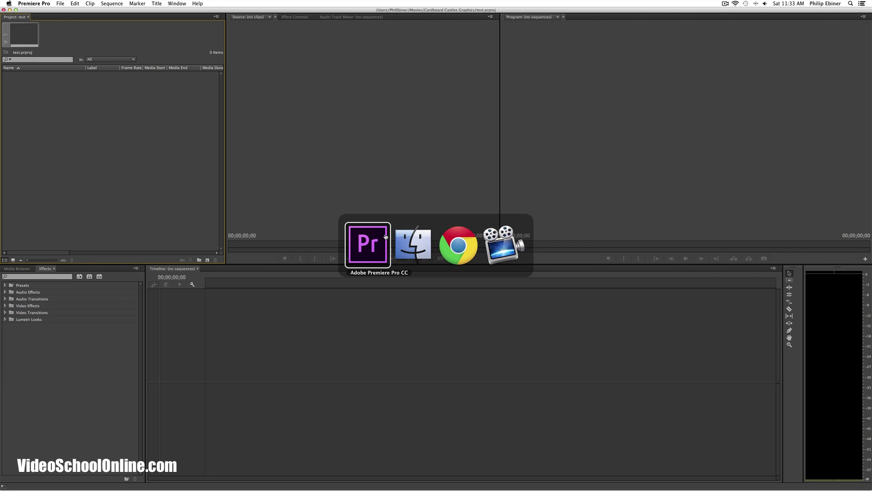
key(super+Tab)
mouse_move(723, 478)
click(724, 479)
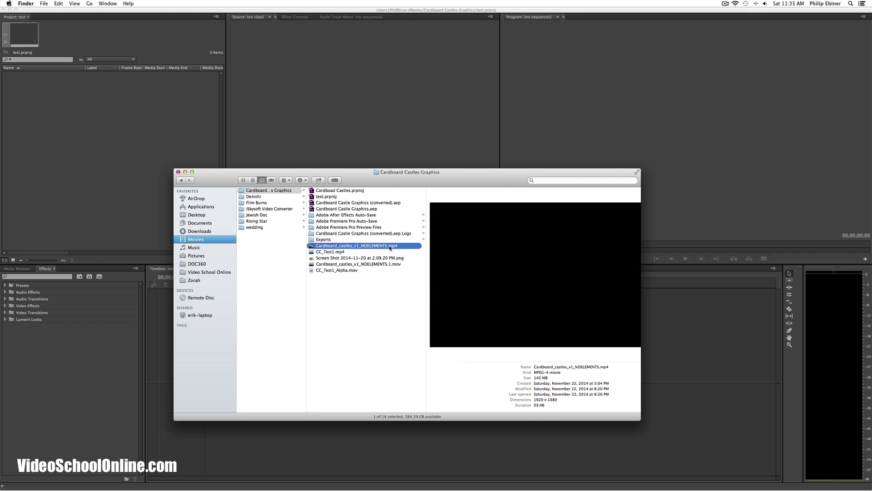
drag(392, 248, 131, 127)
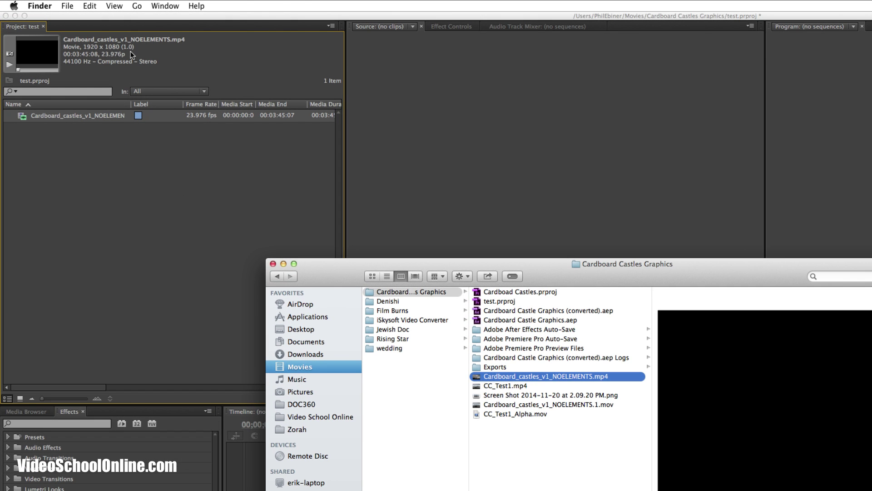
click(106, 144)
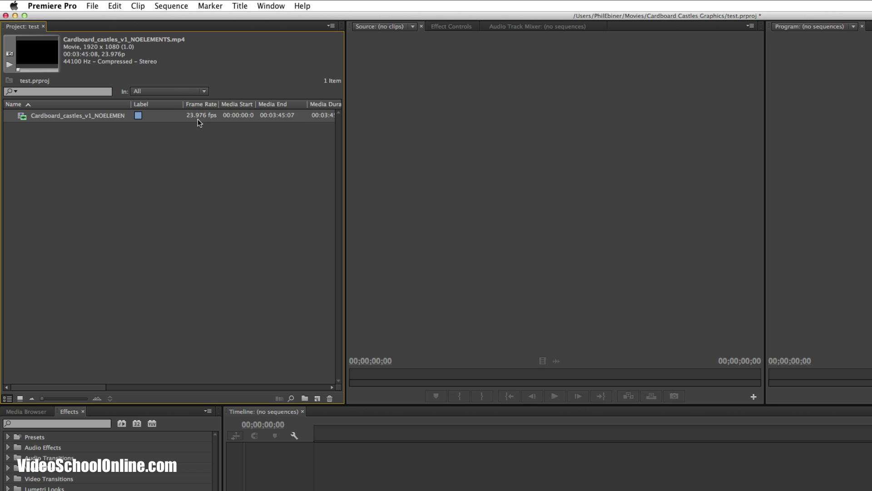
scroll(121, 113, right, 5)
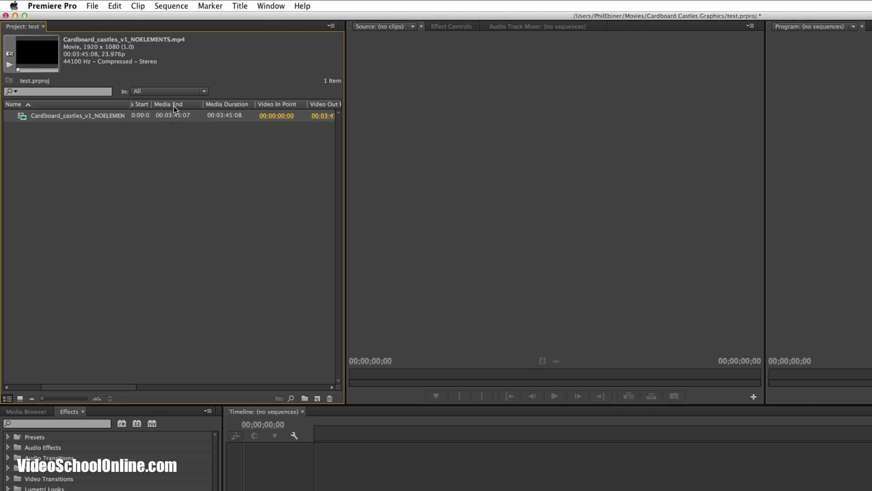
scroll(189, 119, left, 4)
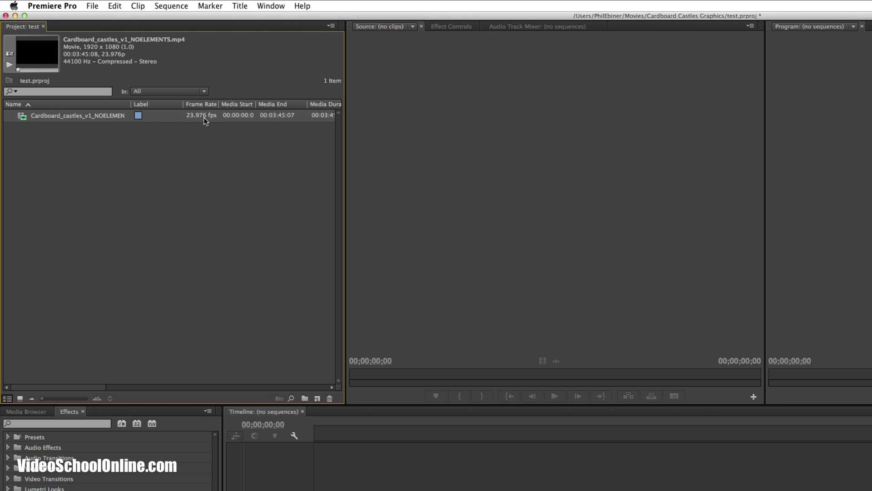
scroll(240, 116, right, 3)
scroll(240, 116, right, 4)
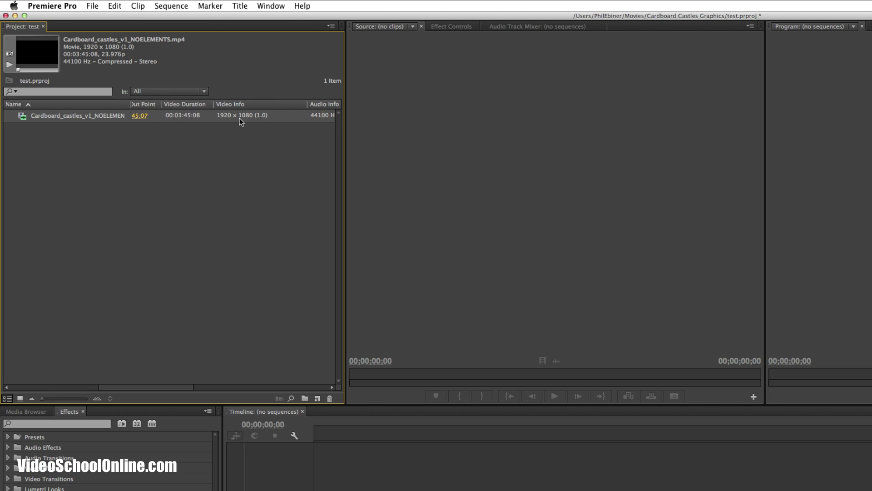
scroll(240, 121, right, 1)
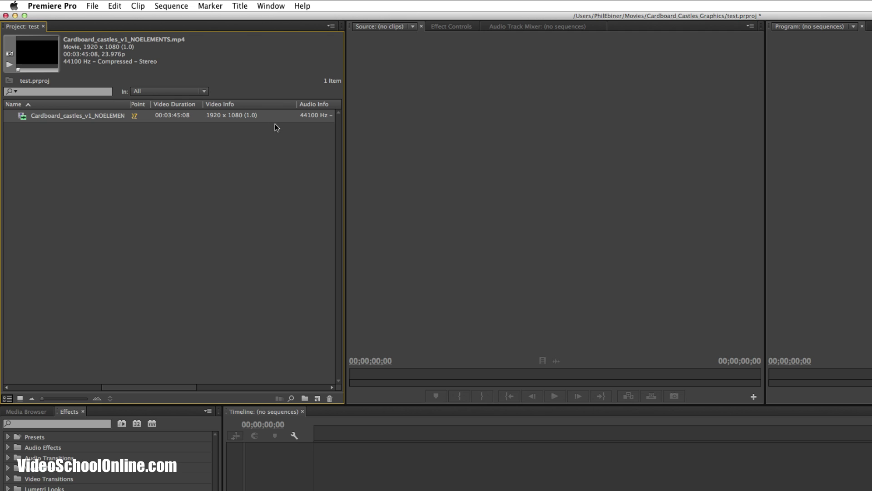
scroll(275, 124, left, 5)
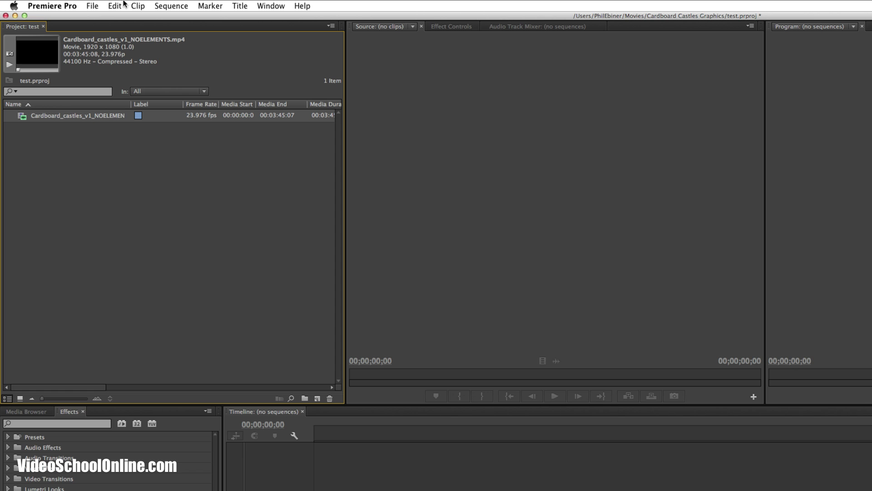
Step: Open the New Sequence dialog through the Project panel's New Item > Sequence
click(95, 5)
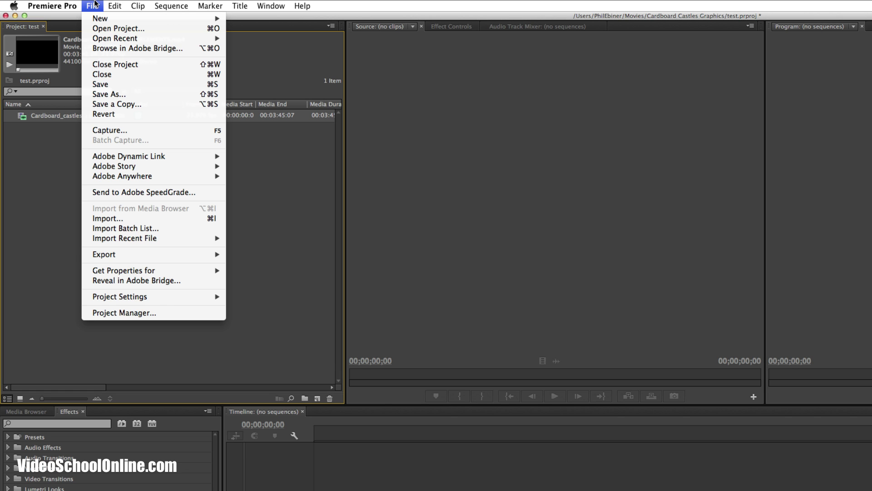
mouse_move(98, 19)
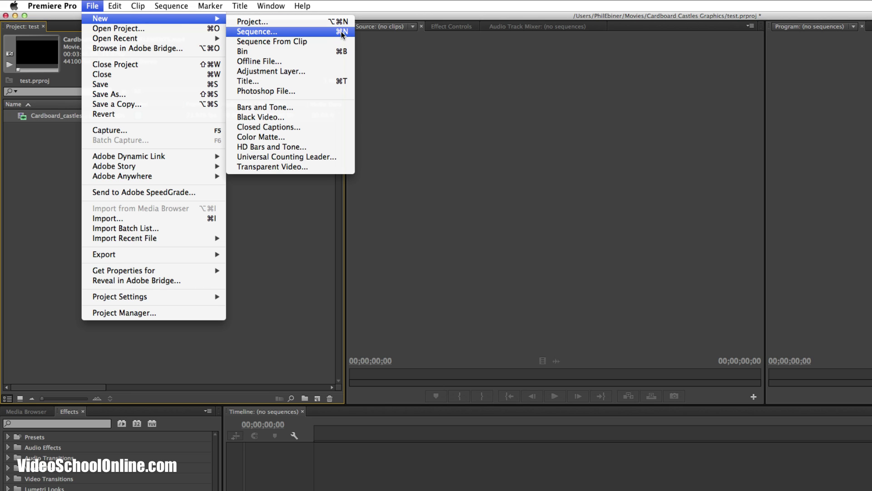
click(296, 247)
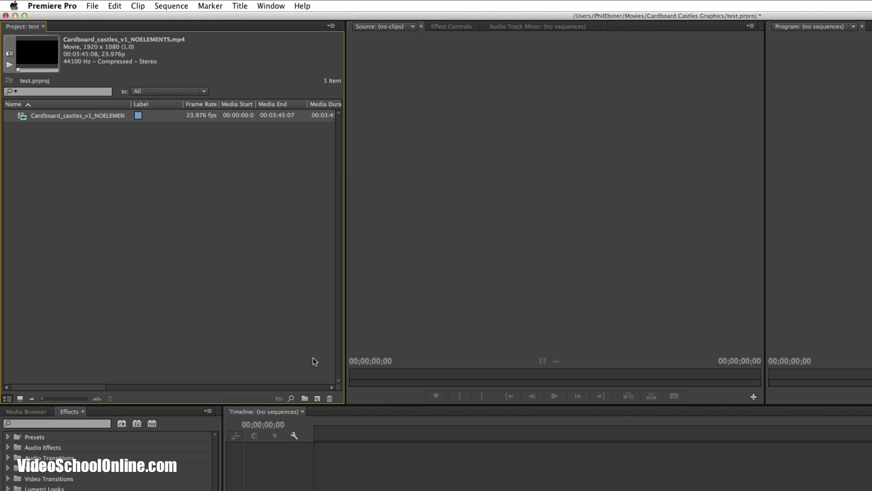
click(317, 399)
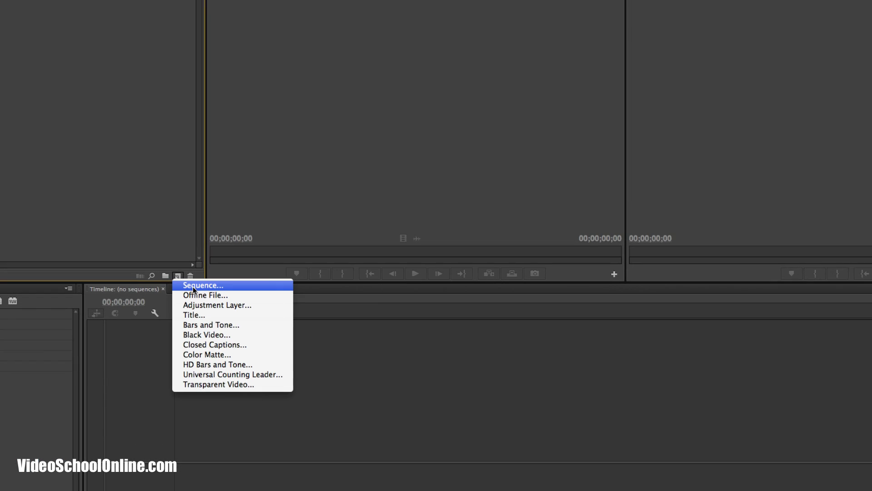
click(193, 287)
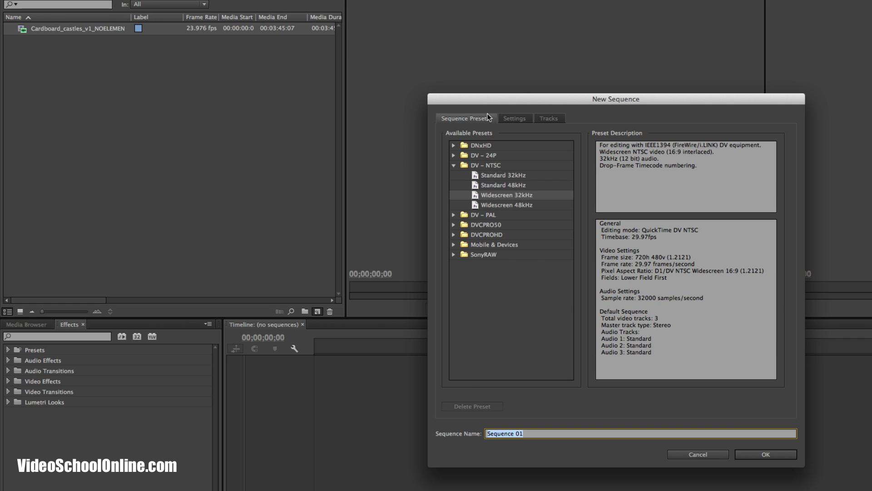
Step: In the sequence Settings, choose Custom editing mode with a 23.976 frames/second timebase
click(514, 118)
click(549, 136)
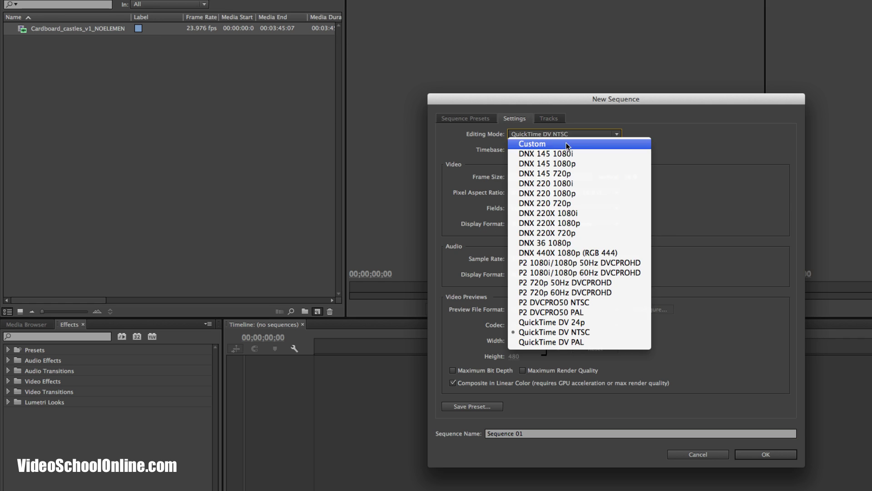
click(590, 144)
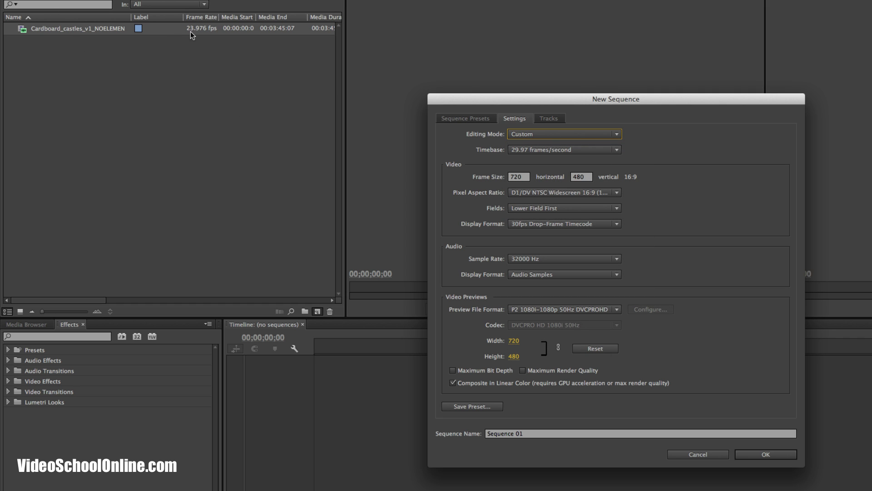
click(566, 150)
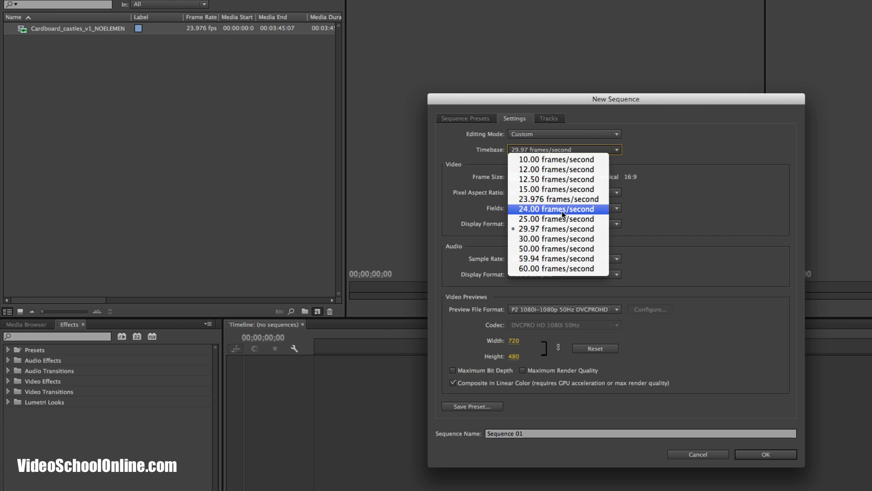
click(568, 199)
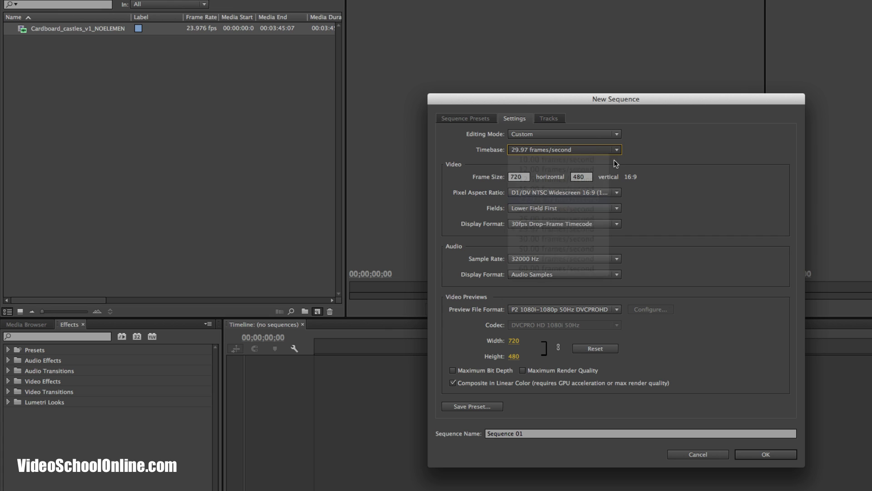
Step: Set the frame size to 1920 x 1080 with Square Pixels (1.0) aspect ratio
click(515, 177)
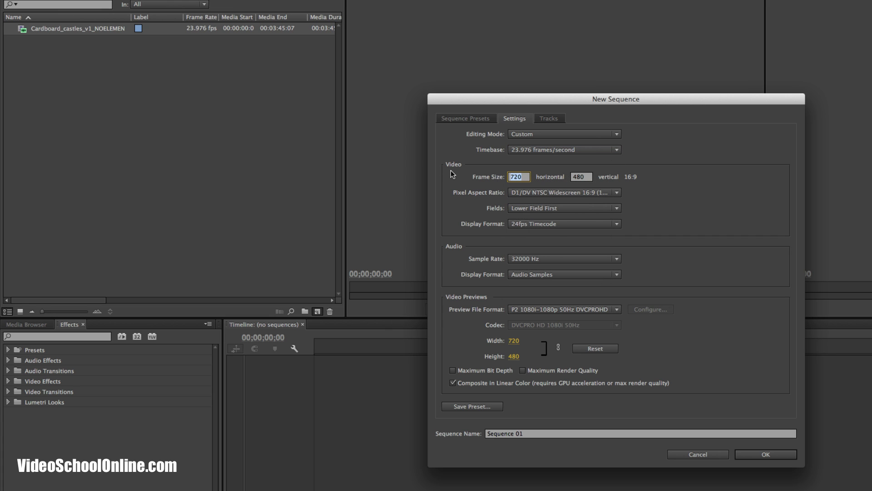
text(1920)
key(Tab)
text(1080)
click(711, 178)
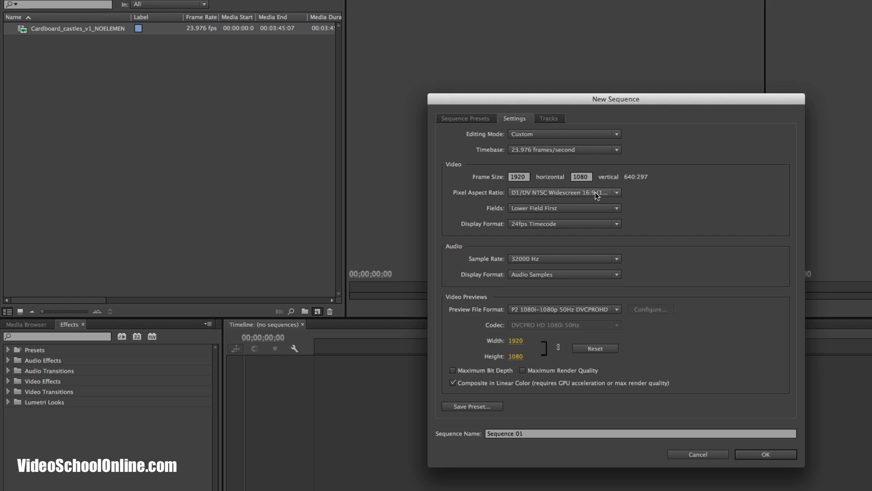
click(540, 193)
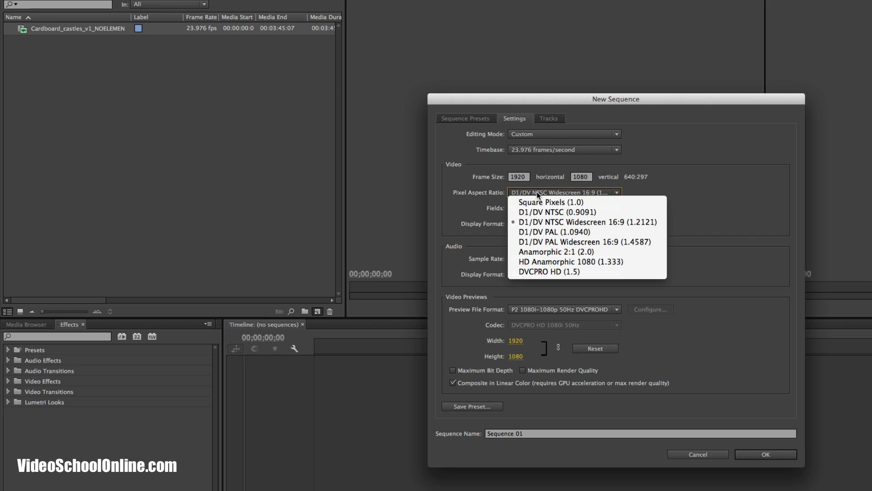
click(576, 202)
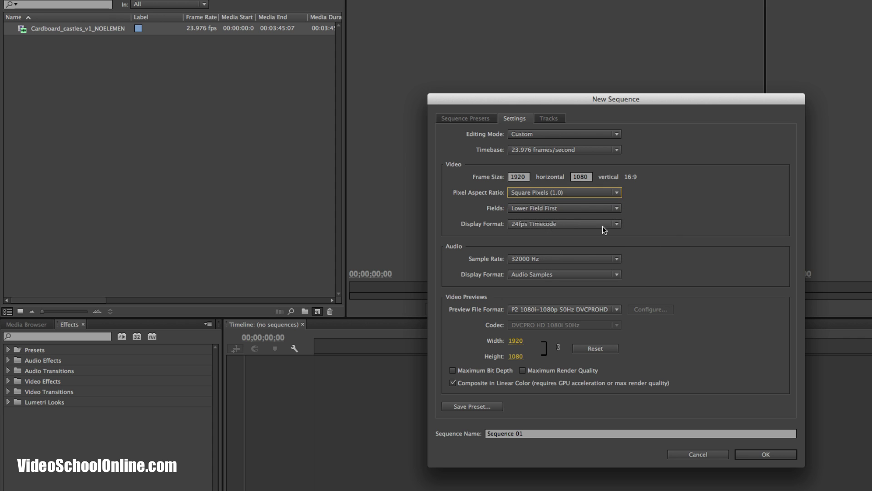
Step: Review field order, display format, timebase and editing mode options, leaving Custom unchanged
click(559, 209)
click(665, 182)
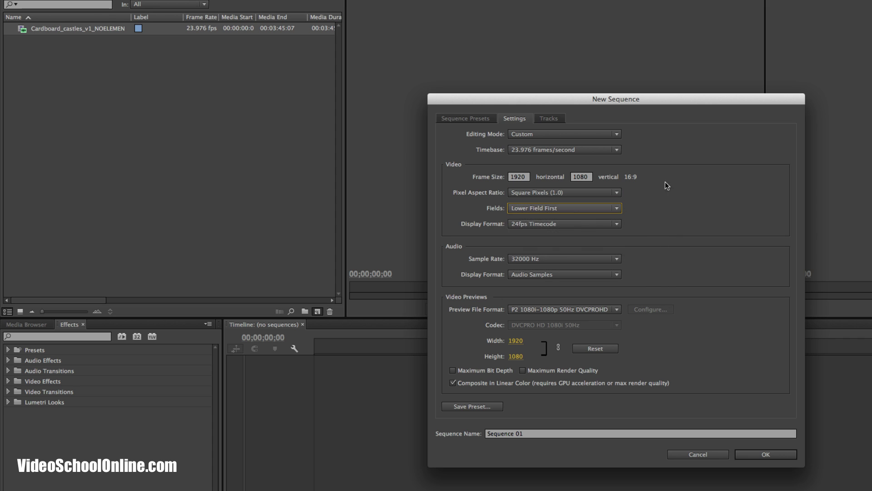
click(527, 224)
click(717, 197)
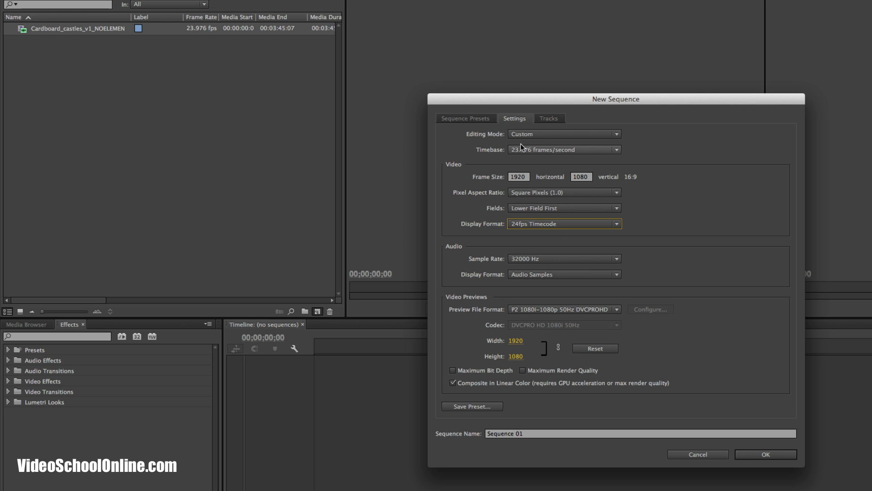
click(542, 151)
click(558, 134)
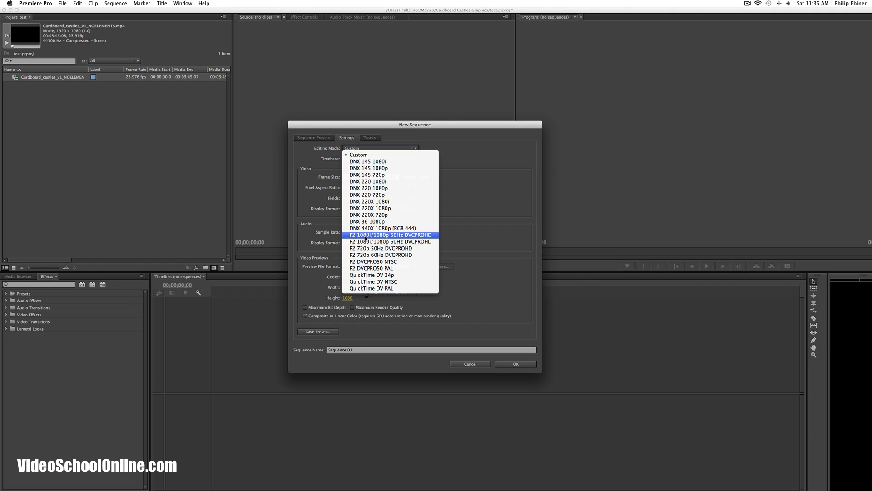
click(473, 152)
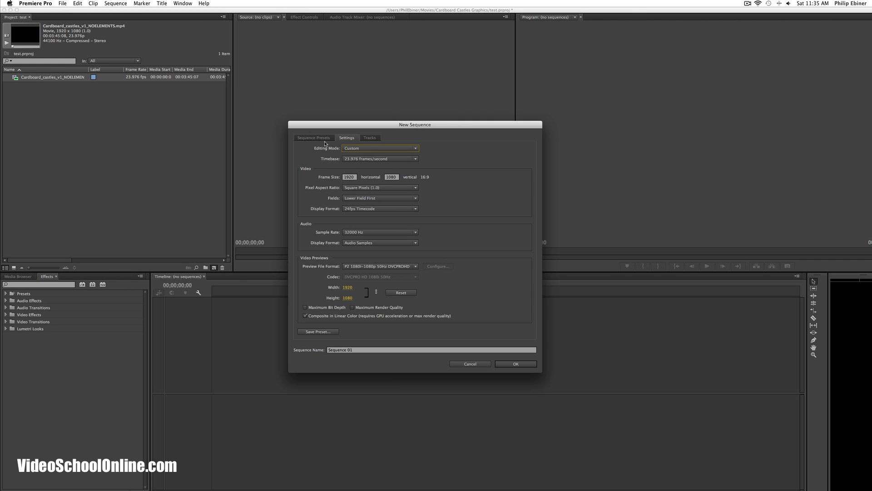
Step: Create Sequence 01, drop the music-video clip into its timeline, and change the sequence settings to match
click(519, 364)
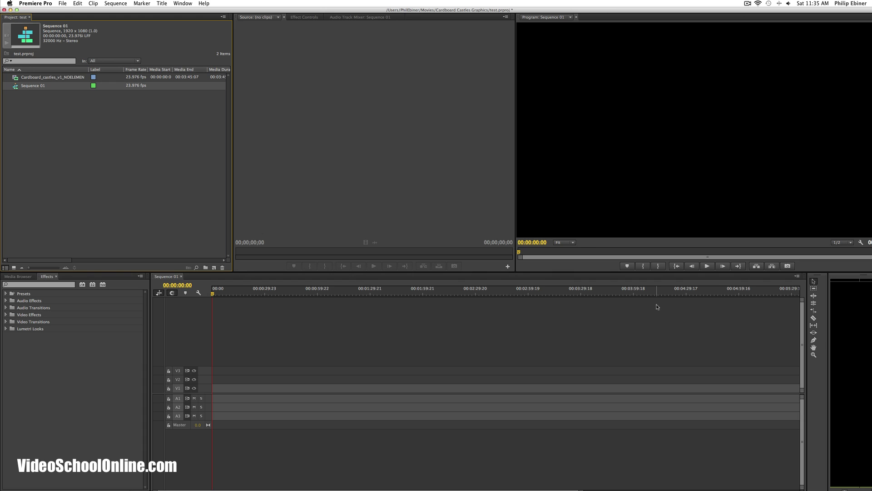
click(70, 161)
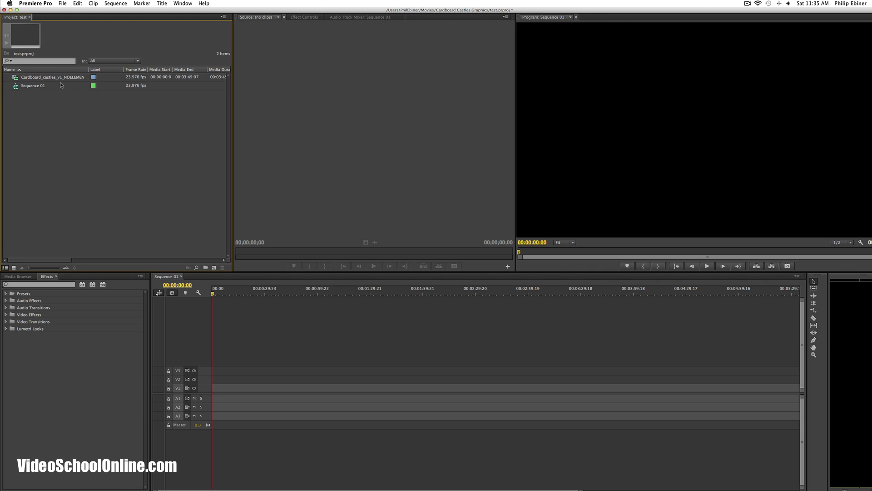
drag(61, 79, 211, 396)
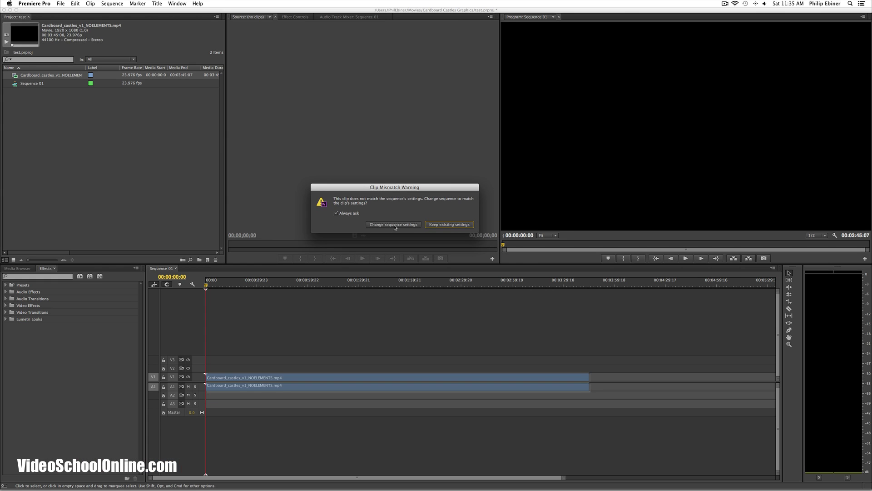
click(394, 224)
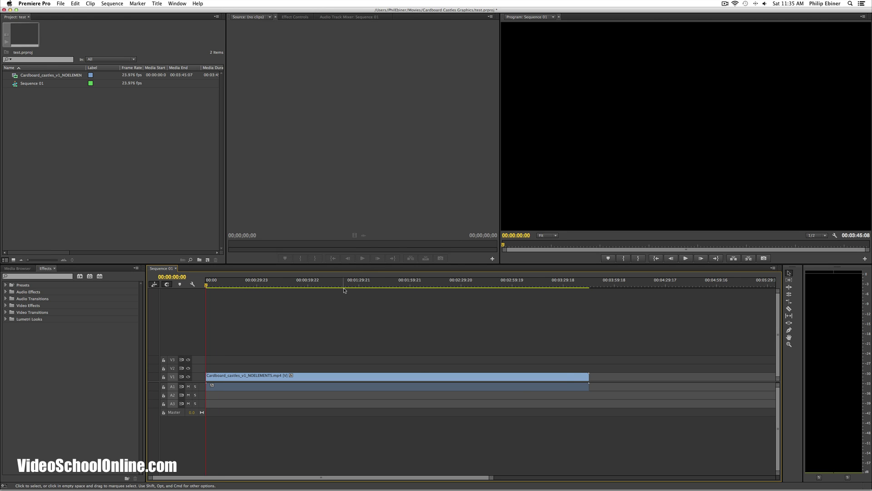
click(113, 3)
click(118, 12)
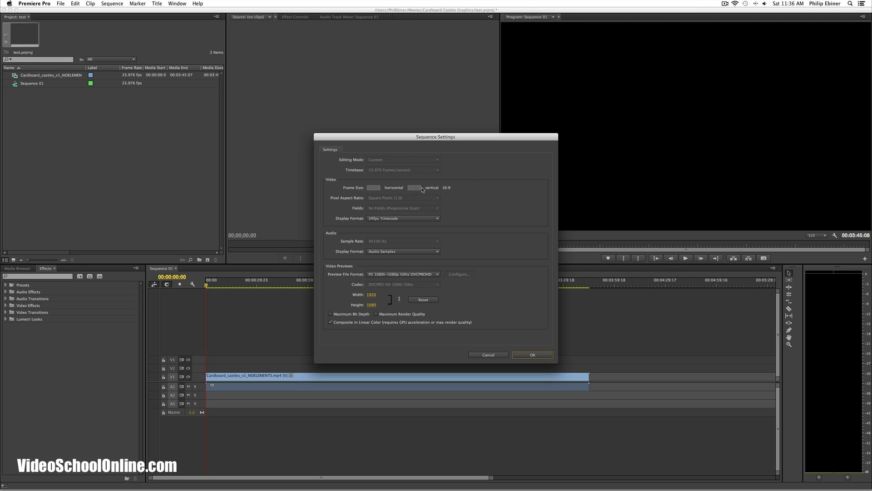
click(390, 219)
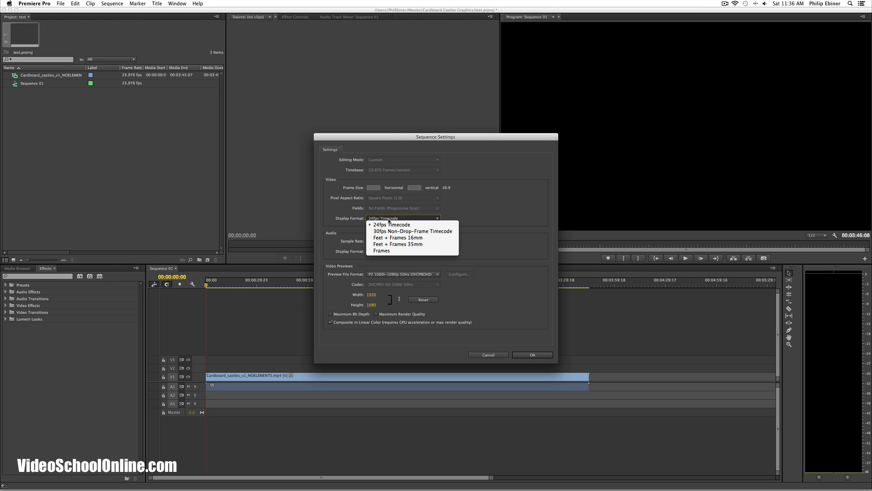
click(518, 214)
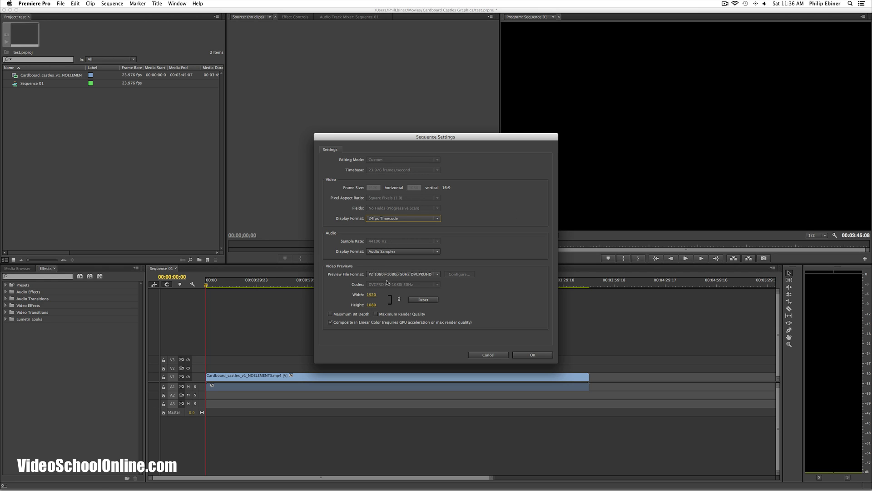
Step: Close Sequence Settings and scrub the playhead into the clip, returning it to the start
click(533, 354)
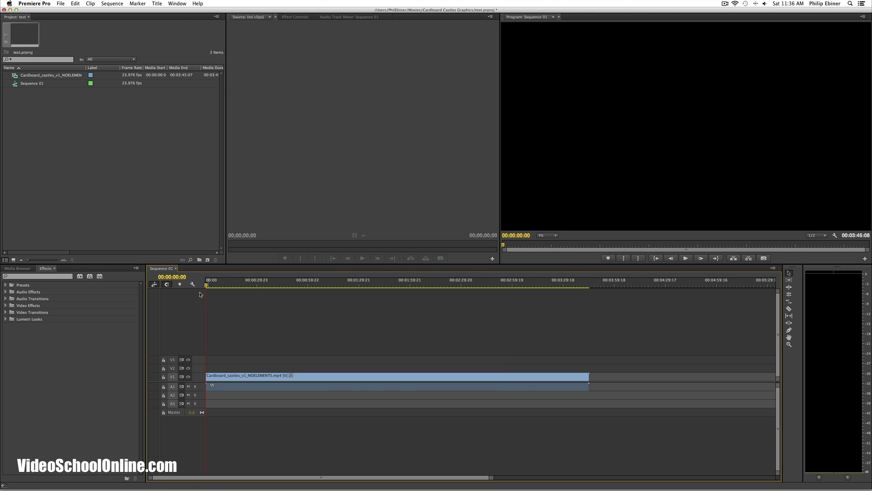
click(220, 283)
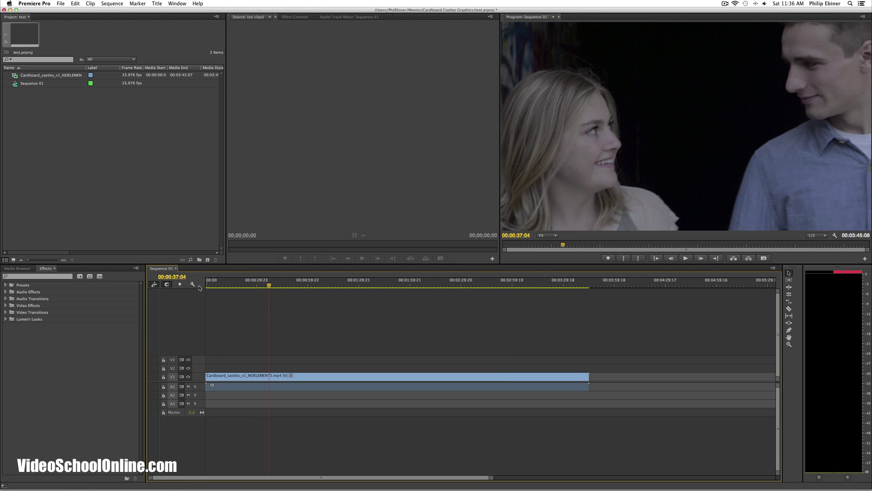
click(212, 282)
drag(202, 283, 162, 288)
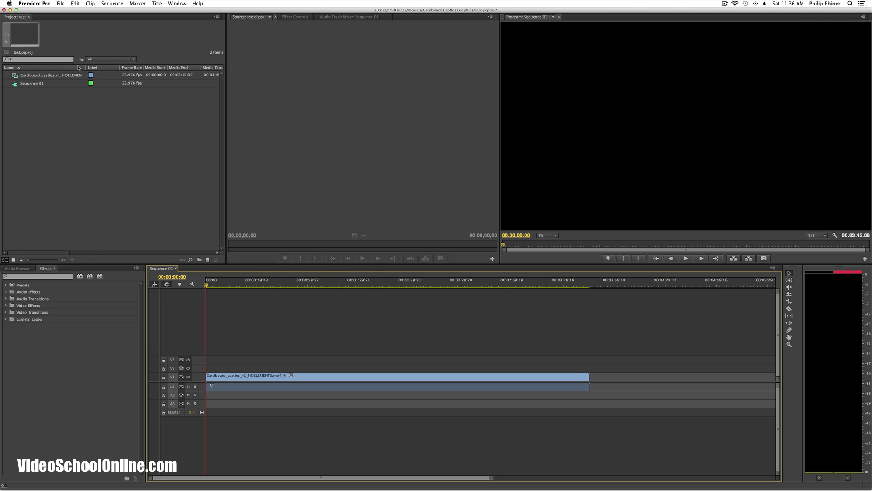
mouse_move(80, 77)
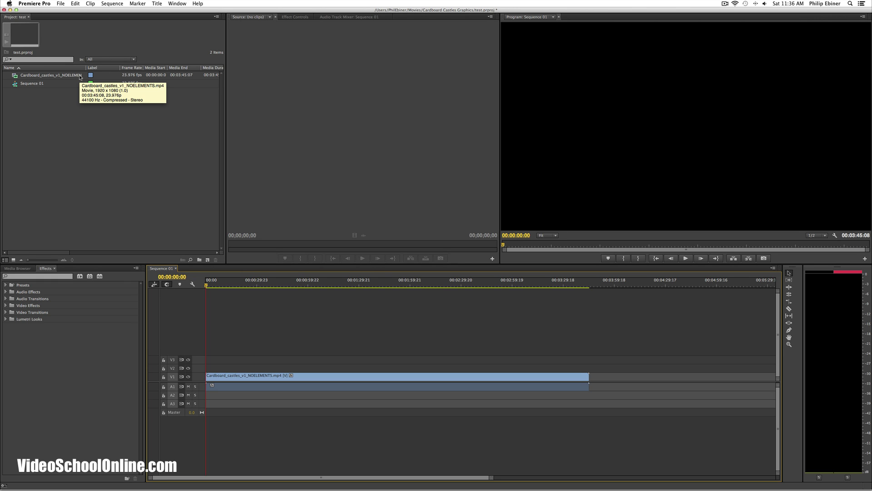